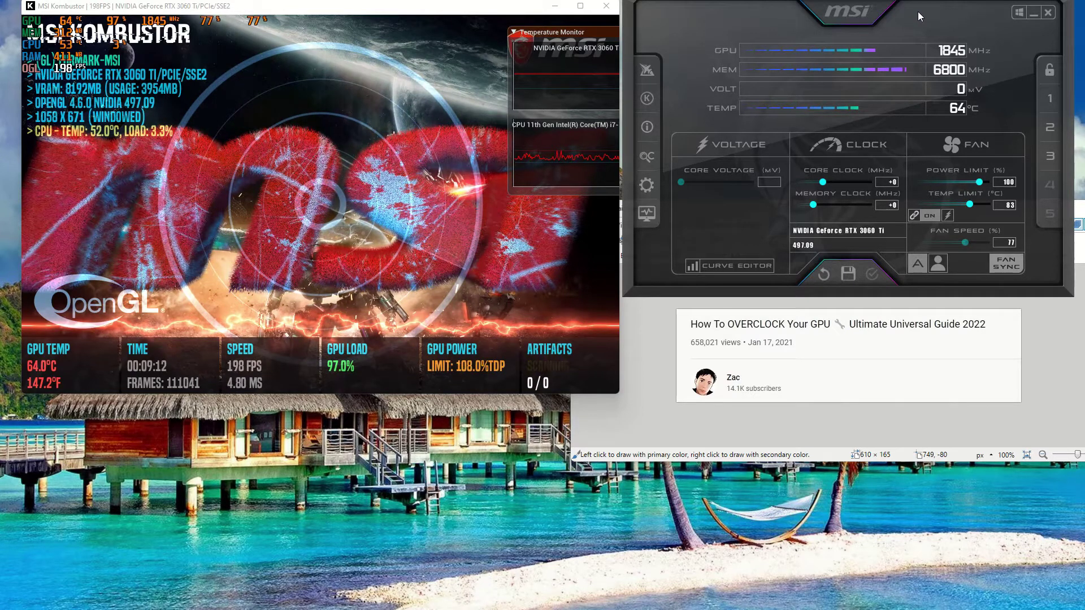
# Save the stock +0 core and memory offsets to profile slot 1.
pyautogui.click(850, 276)
pyautogui.click(1051, 96)
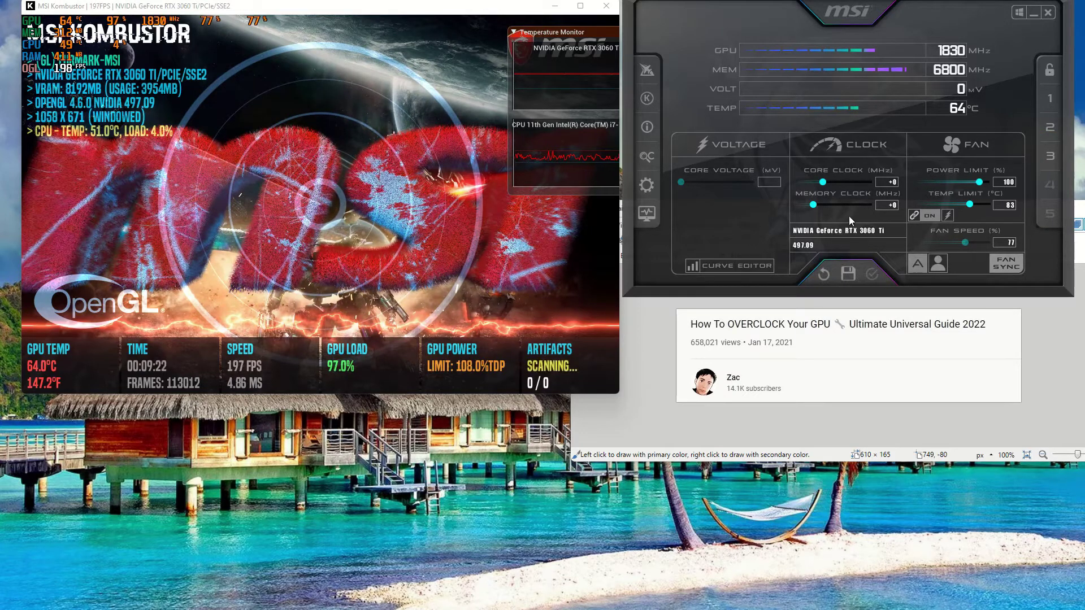
# Load profile slot 1 and apply its stock clock settings to the GPU.
pyautogui.click(1045, 98)
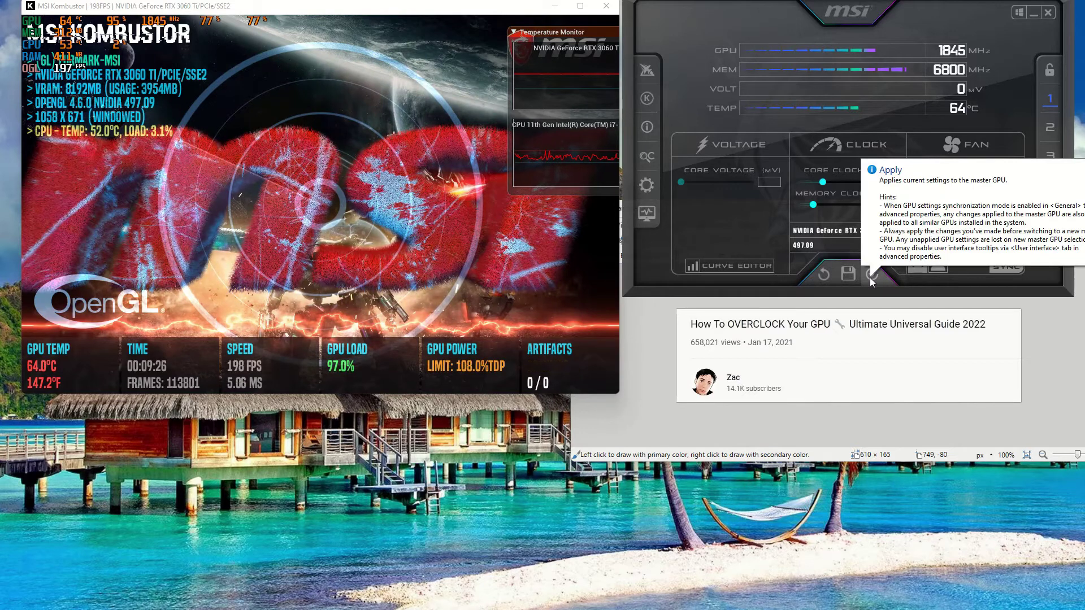
pyautogui.click(869, 276)
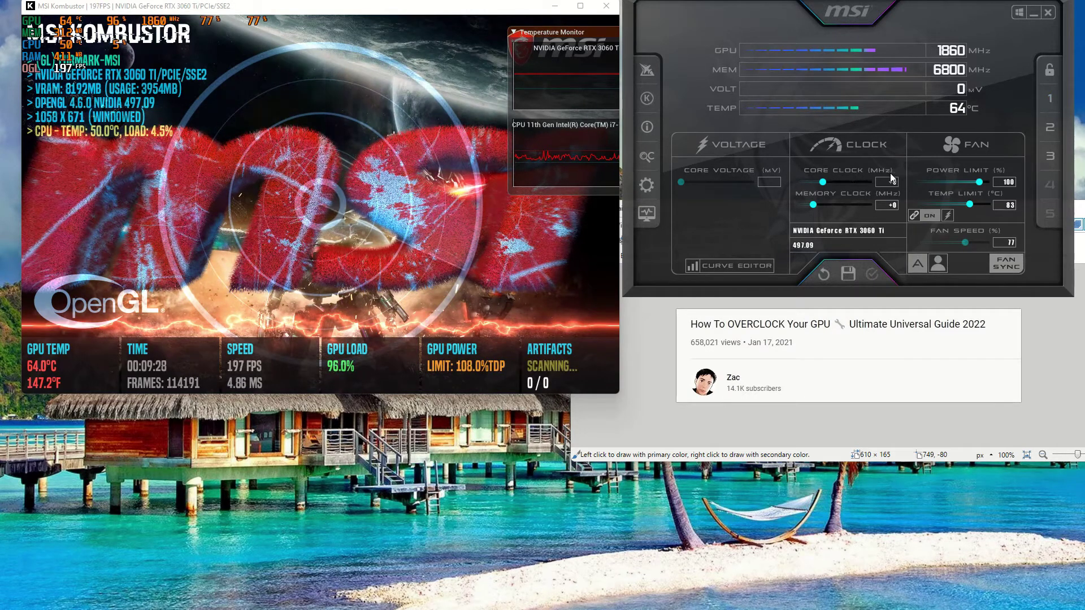
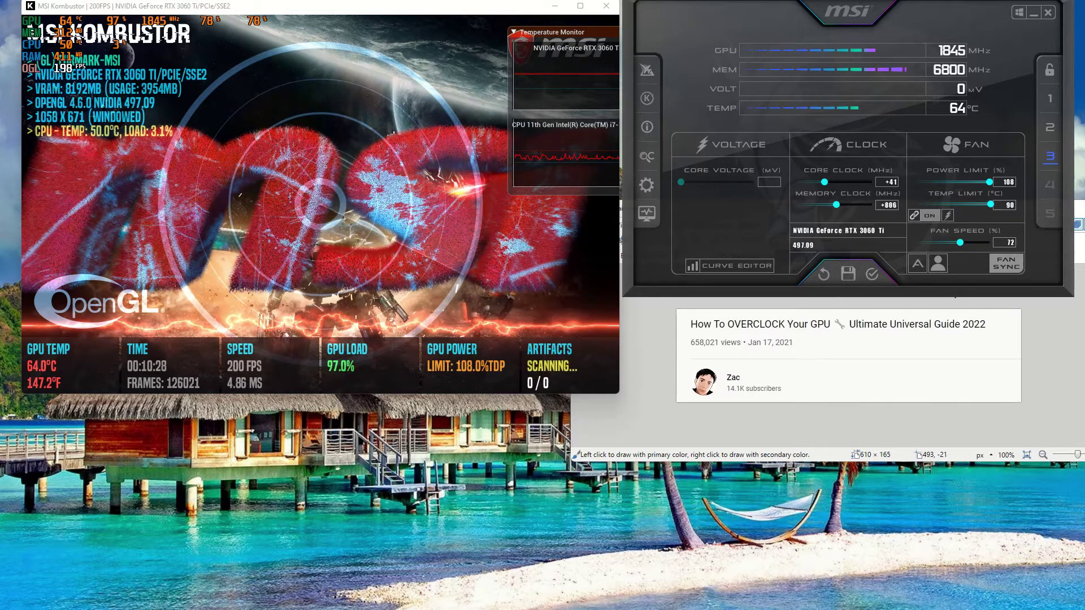
# Apply the profile 3 overclock (+41 core, +806 memory) so memory reaches 7606 MHz.
pyautogui.click(1051, 99)
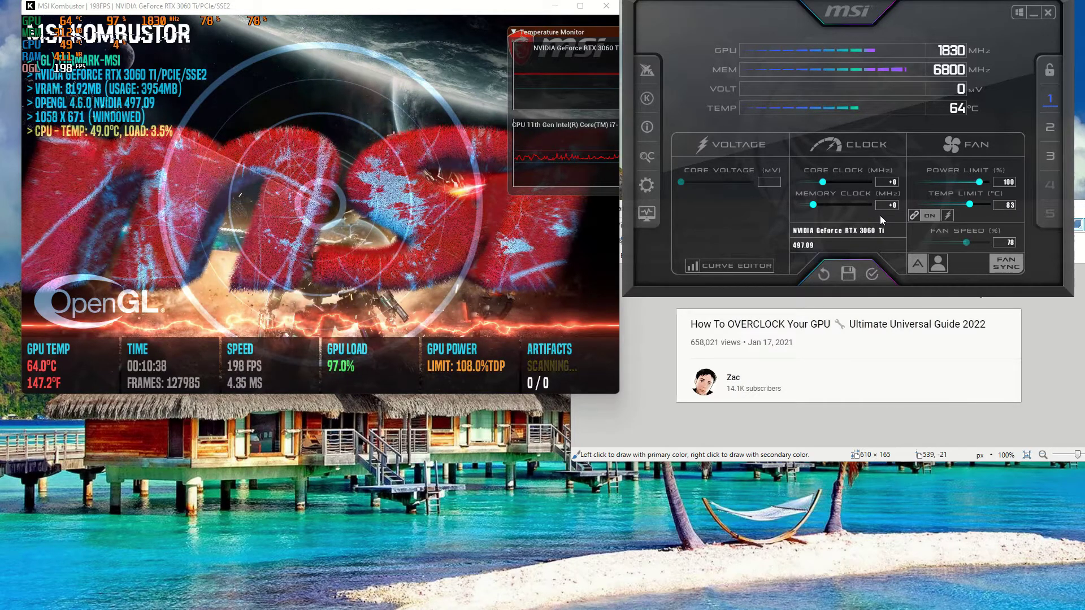
pyautogui.click(1052, 155)
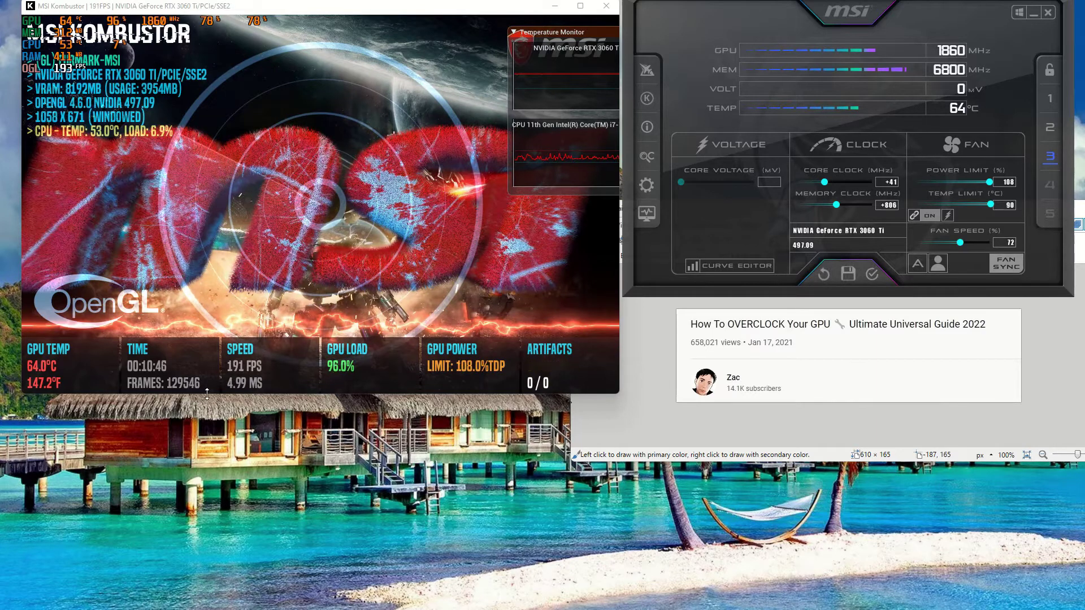
pyautogui.click(873, 273)
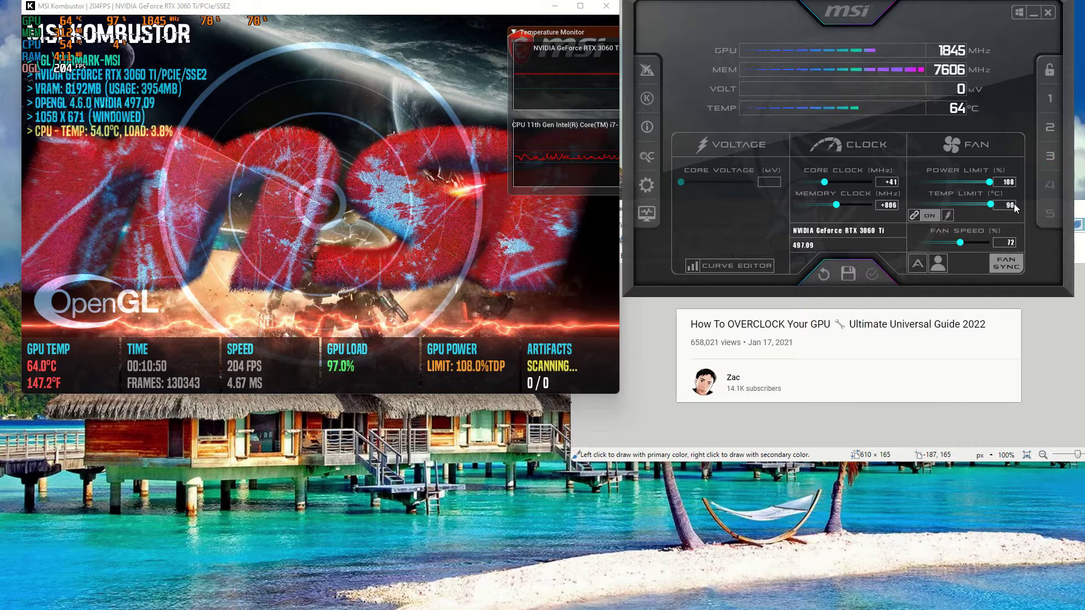
# Load the base profile 1 values from the sidebar without applying them yet.
pyautogui.click(1051, 149)
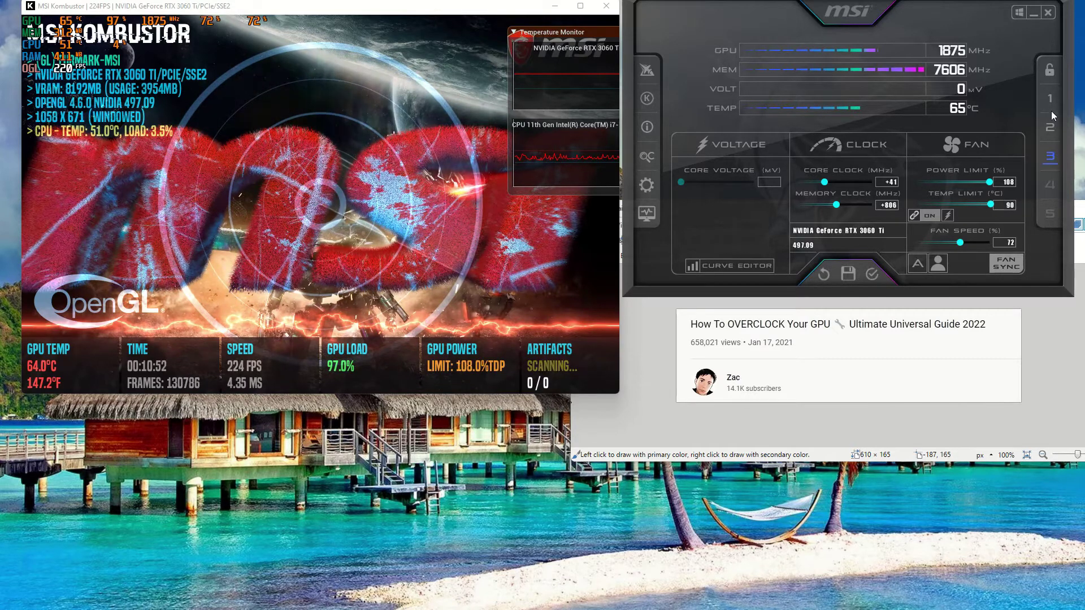
pyautogui.click(1051, 98)
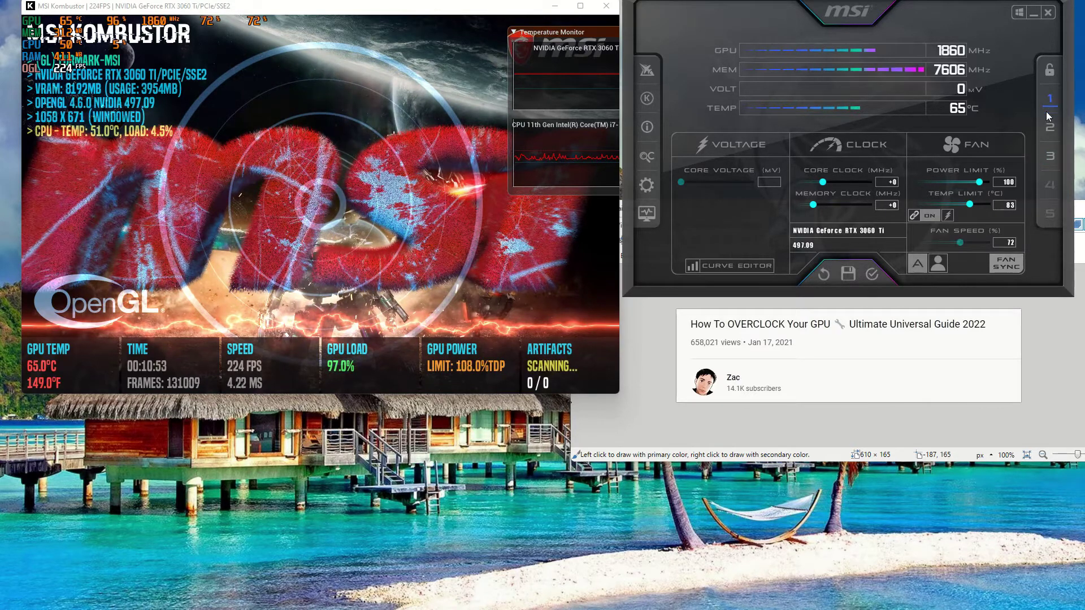
# Apply the stock profile 1 values (+0 core, +0 memory), dropping memory to 6800 MHz under load.
pyautogui.click(823, 278)
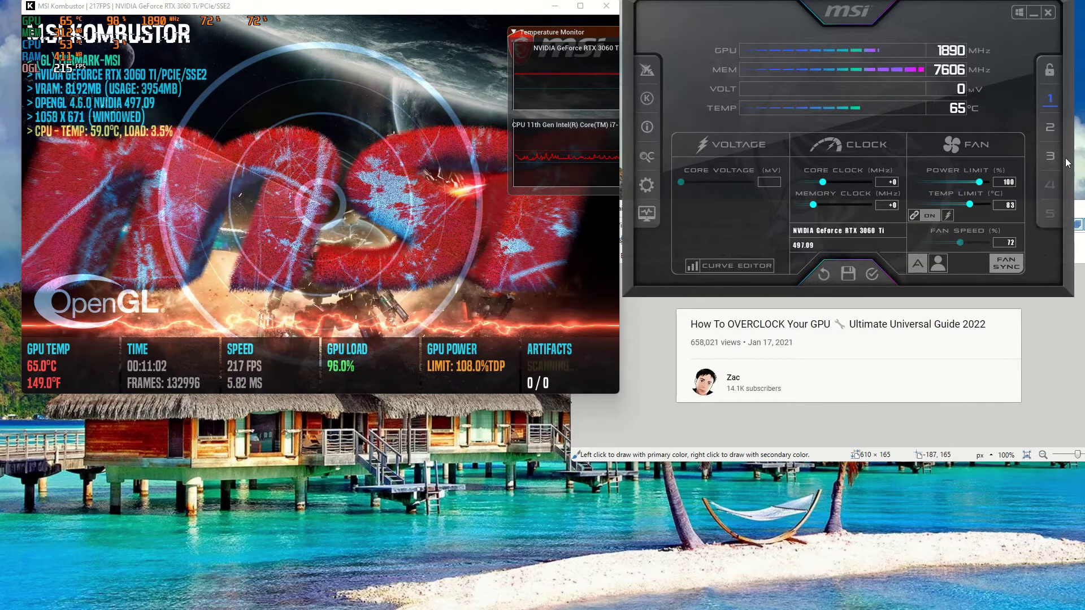
pyautogui.click(1043, 159)
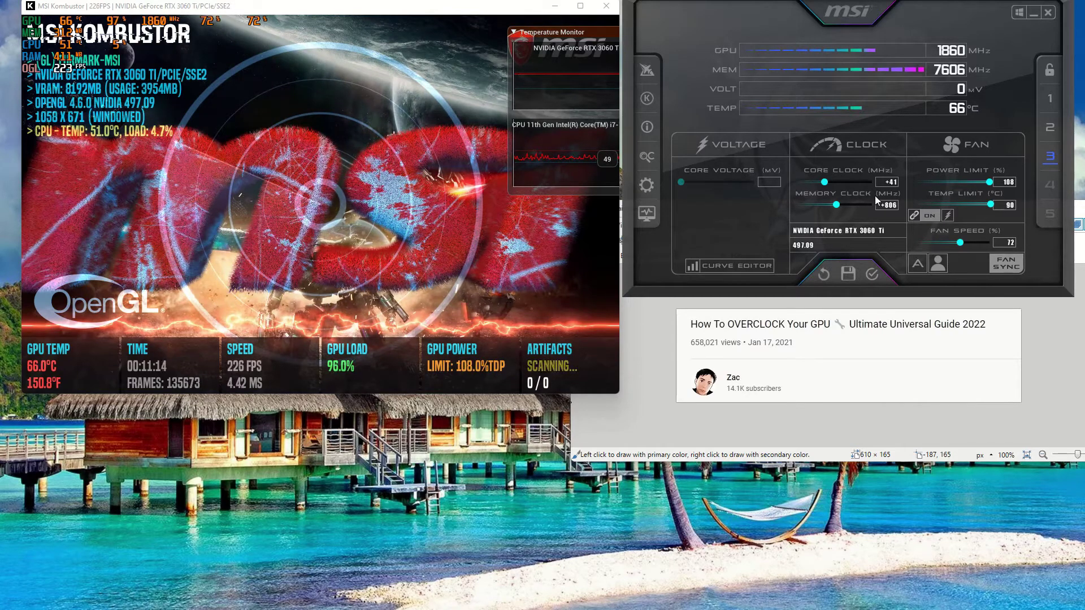
pyautogui.click(1050, 100)
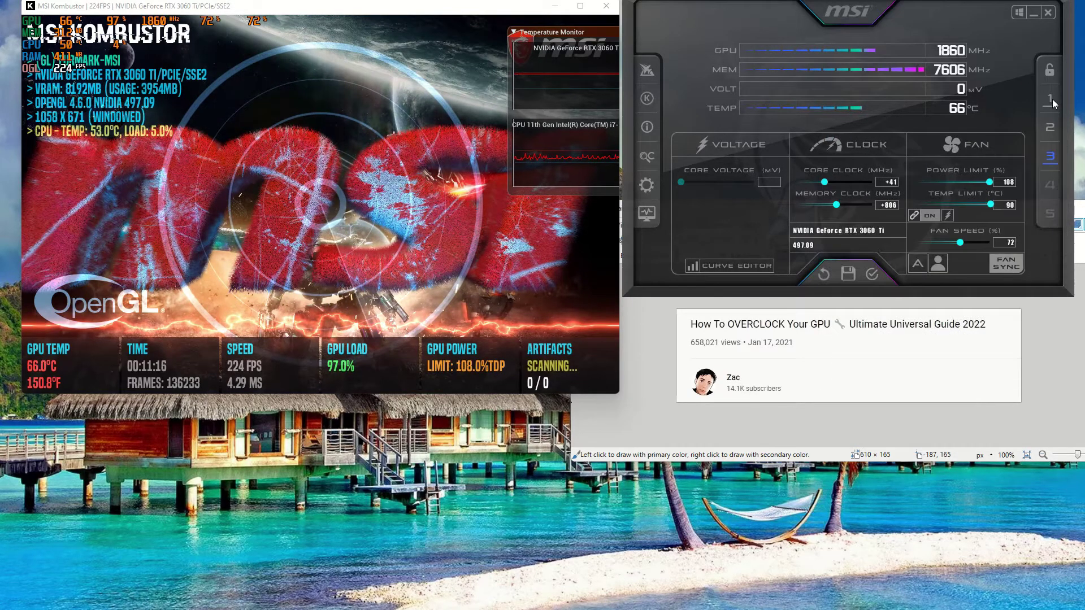
pyautogui.click(871, 276)
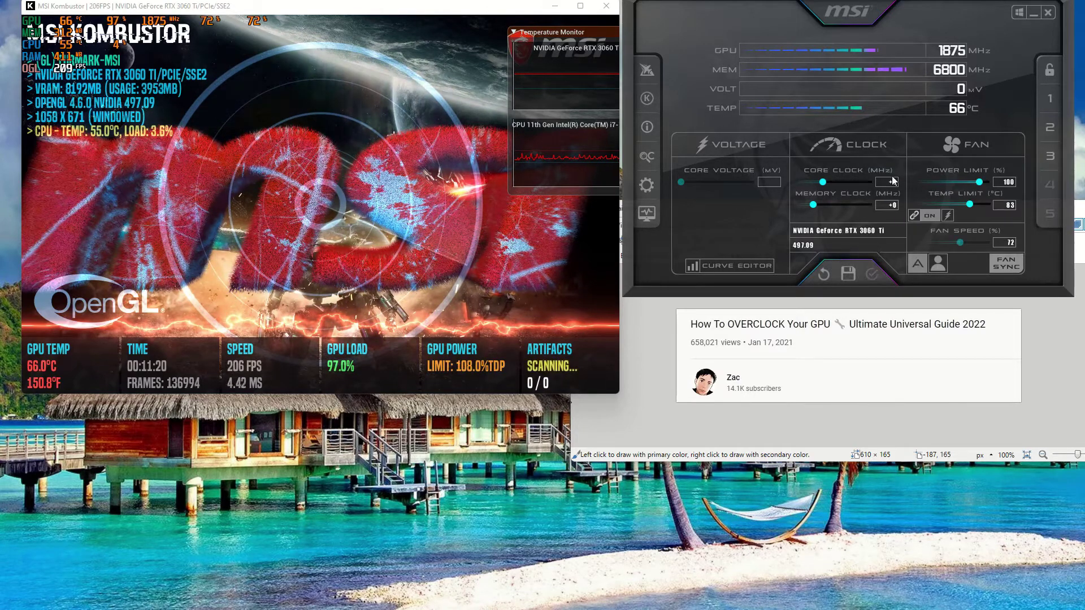